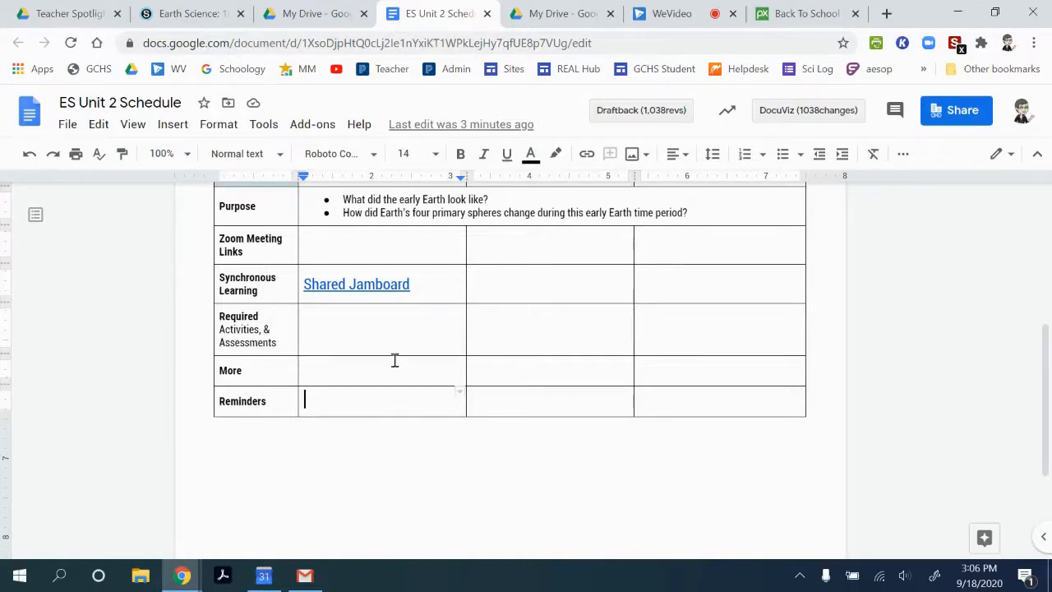
Open the Practice Shared Activity Jamboard from the schedule's Shared Jamboard link and look through its first three frames.
left_click(365, 285)
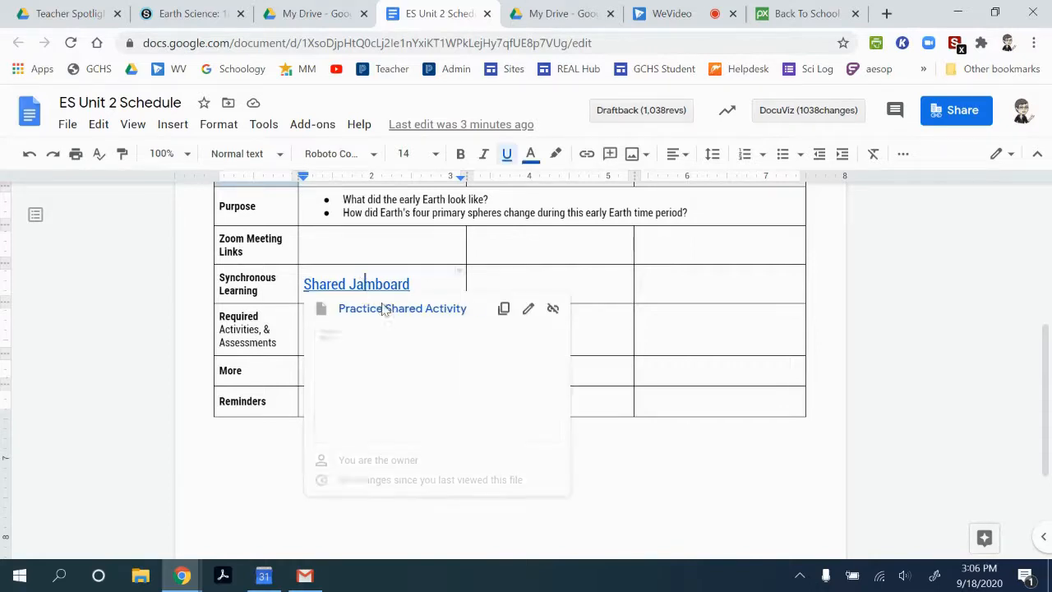
left_click(383, 310)
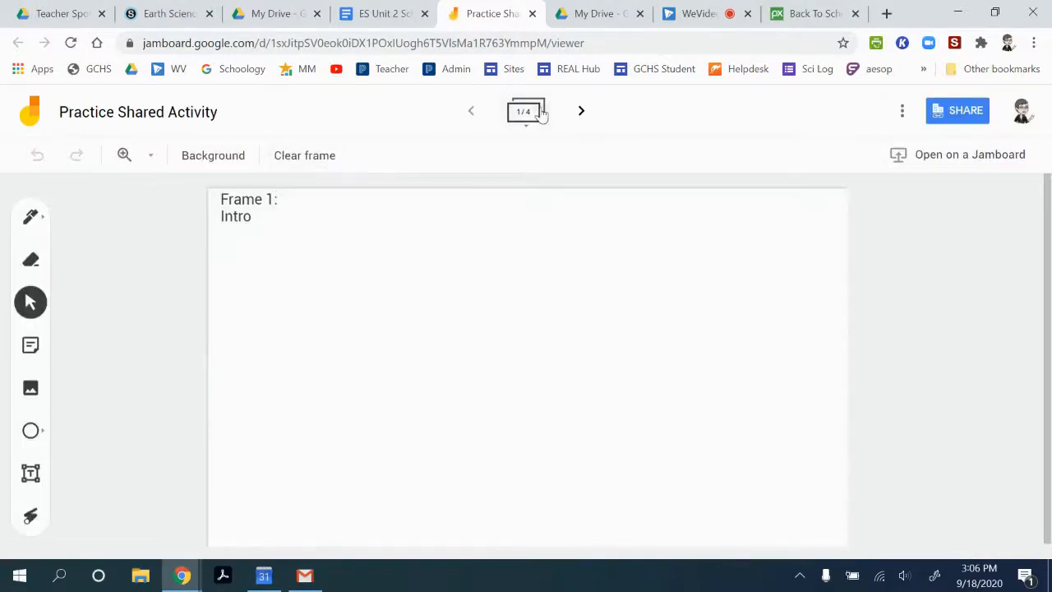
left_click(585, 111)
left_click(584, 110)
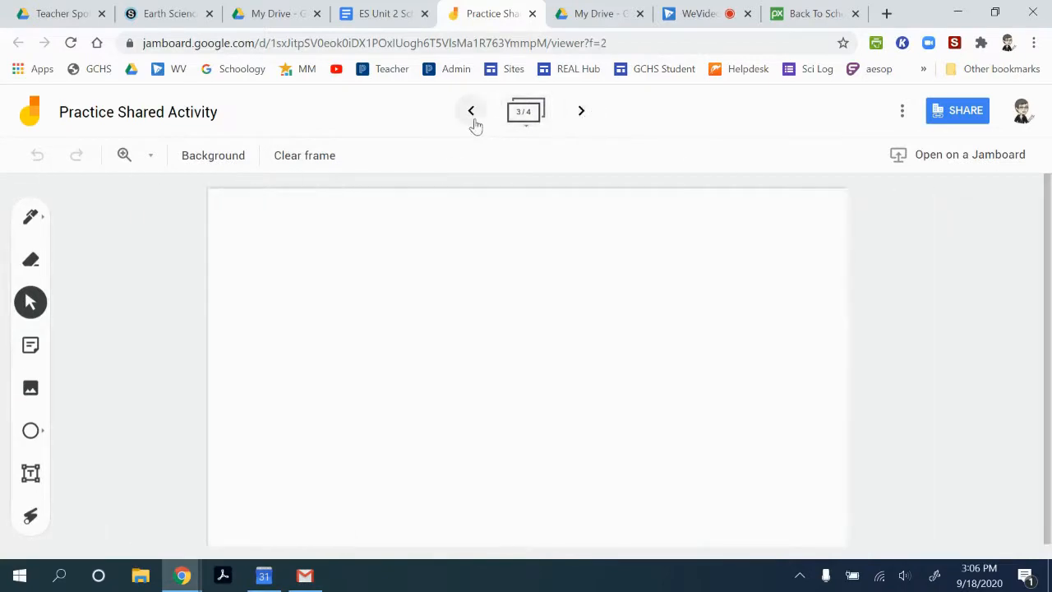
left_click(475, 120)
left_click(474, 120)
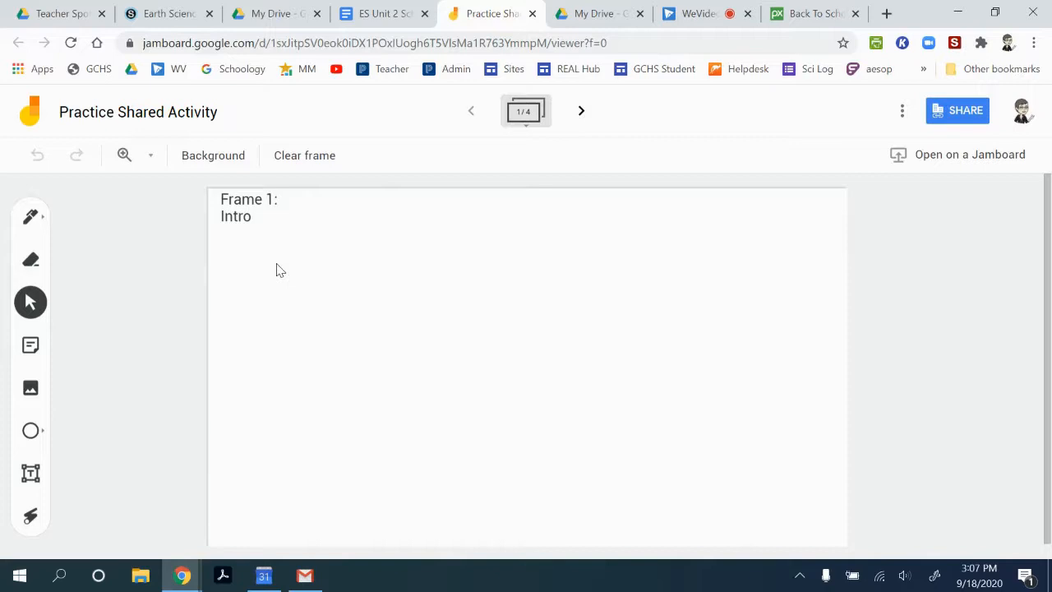
left_click(272, 213)
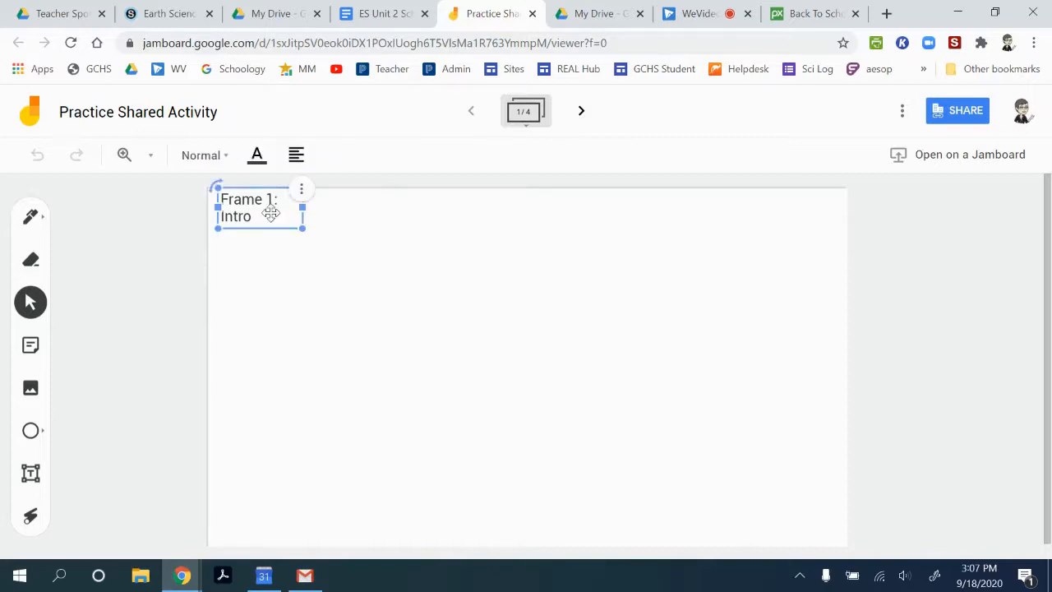
left_click(280, 243)
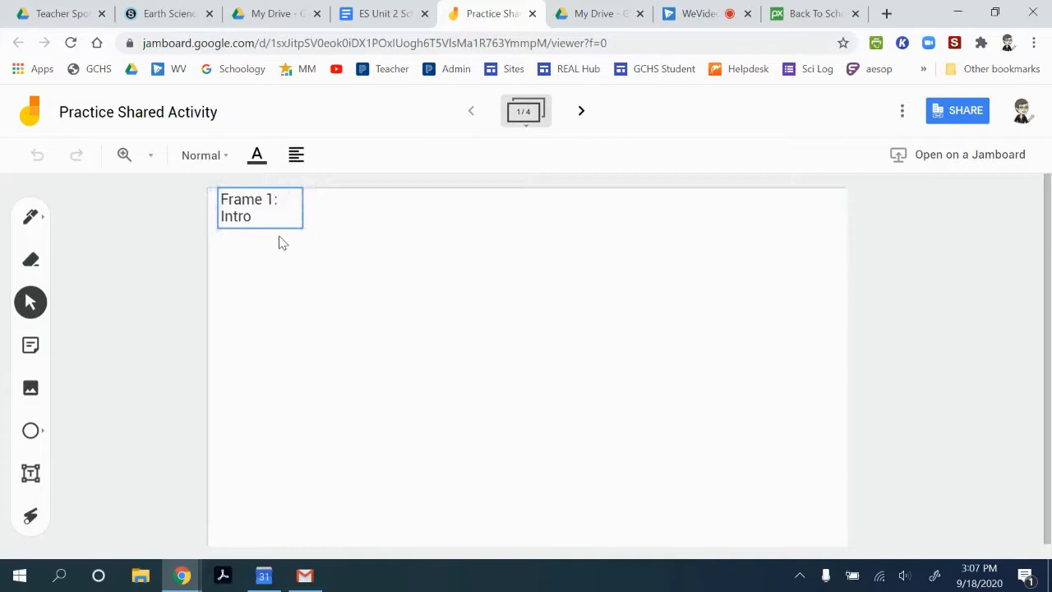
Add two blank frames after the last frame of the Jamboard and return to frame 1.
left_click(580, 112)
left_click(579, 114)
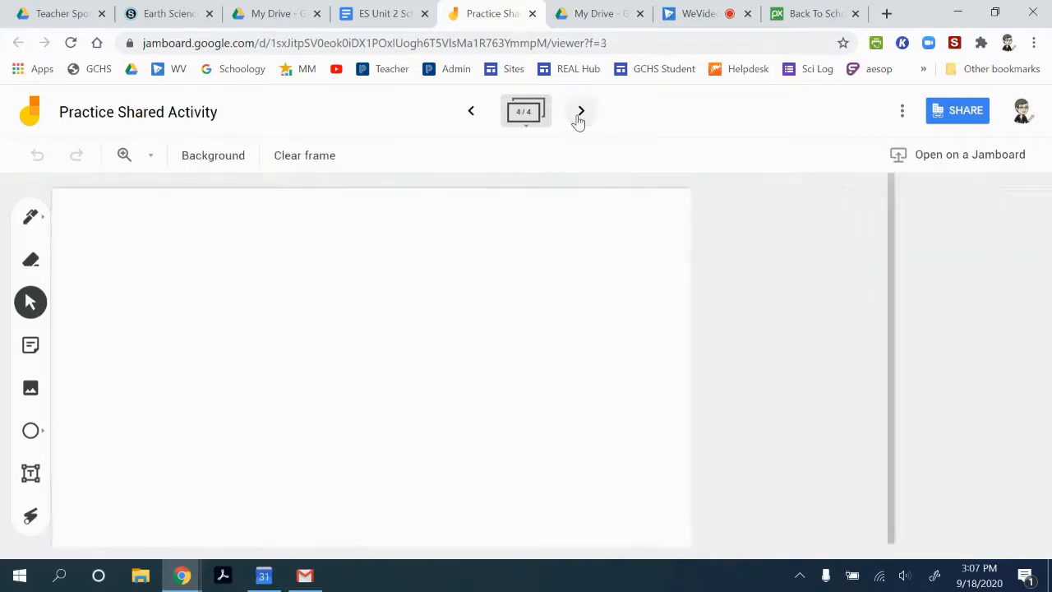
left_click(580, 113)
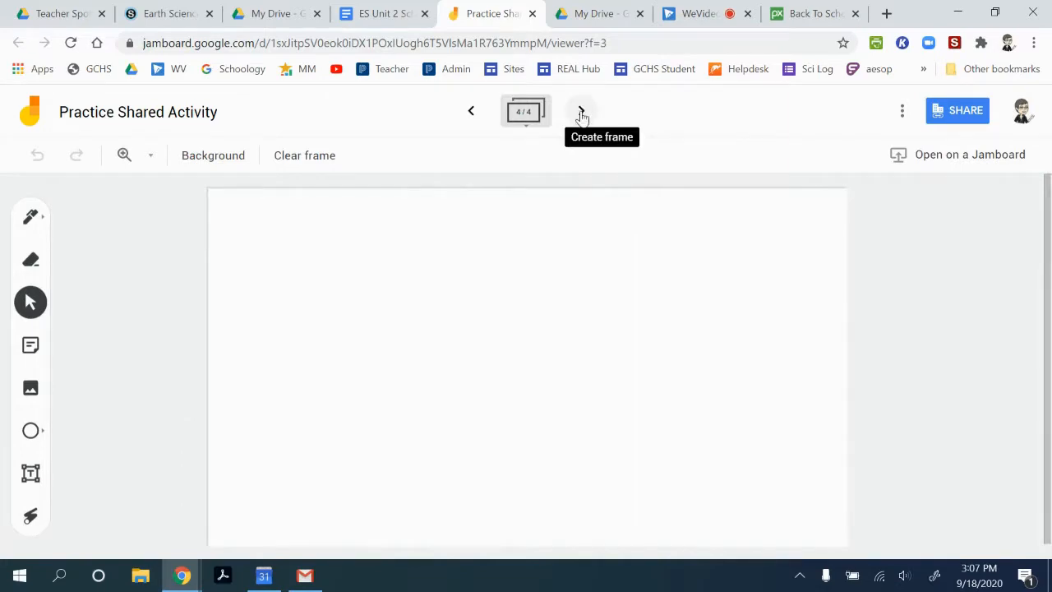
left_click(581, 113)
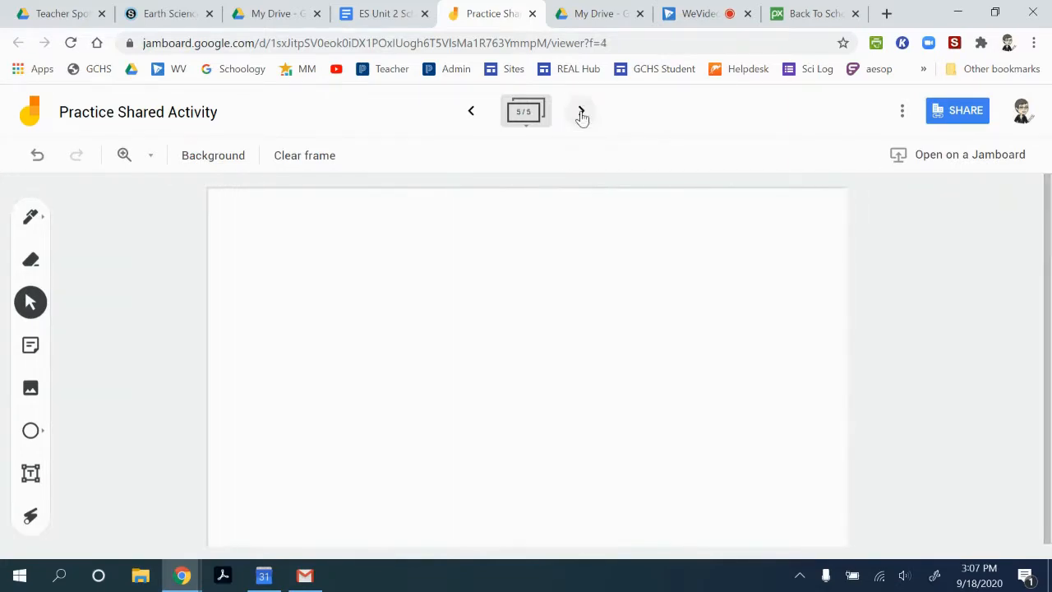
left_click(581, 115)
left_click(475, 117)
left_click(473, 113)
left_click(473, 112)
left_click(473, 113)
left_click(472, 113)
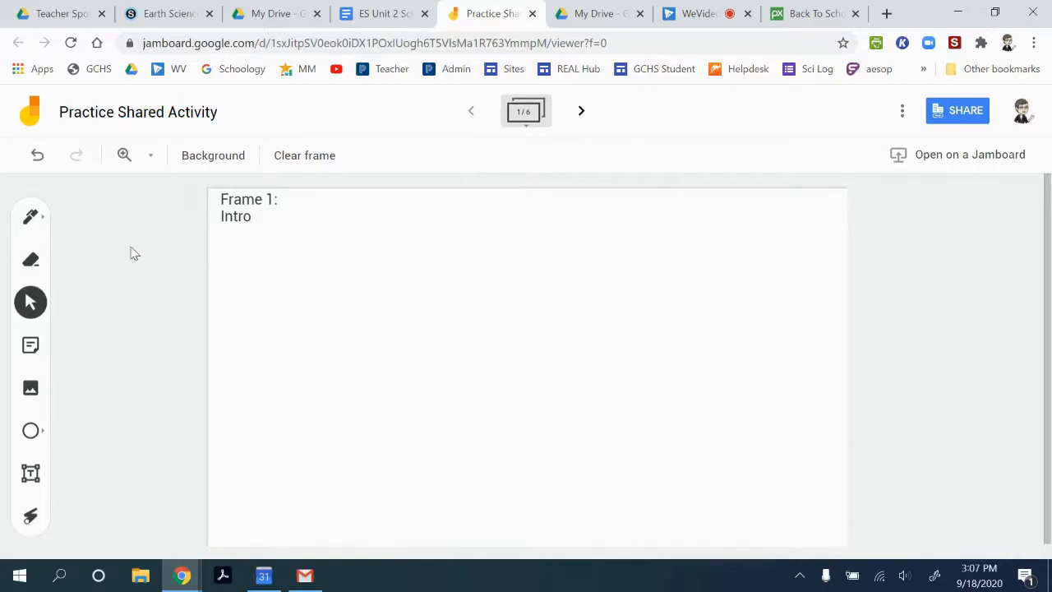
left_click(222, 162)
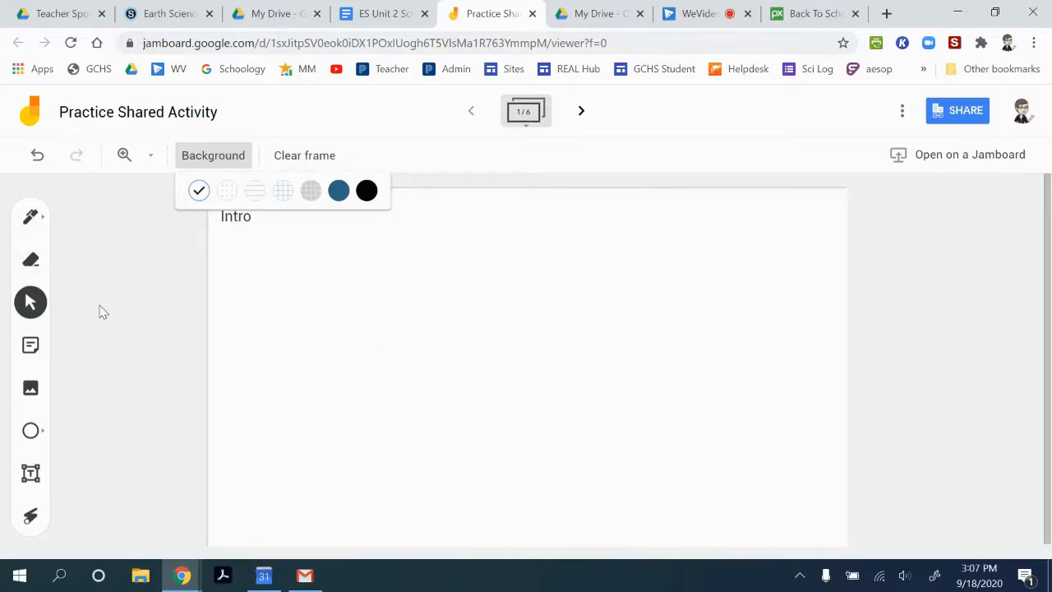
left_click(296, 276)
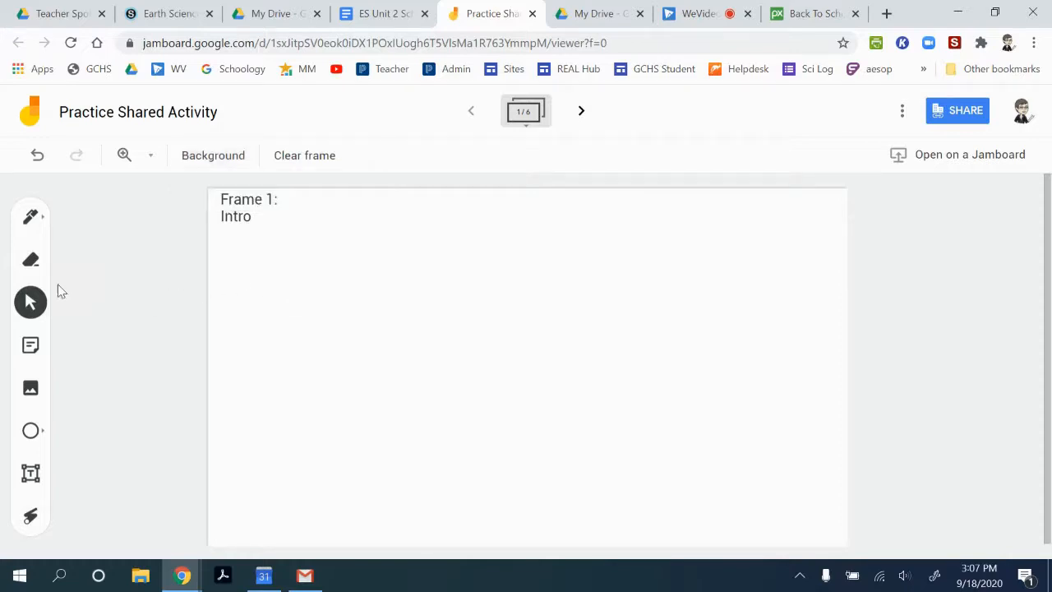
Draw a green freehand wavy line across the middle of frame 1 with the Pen tool.
left_click(30, 217)
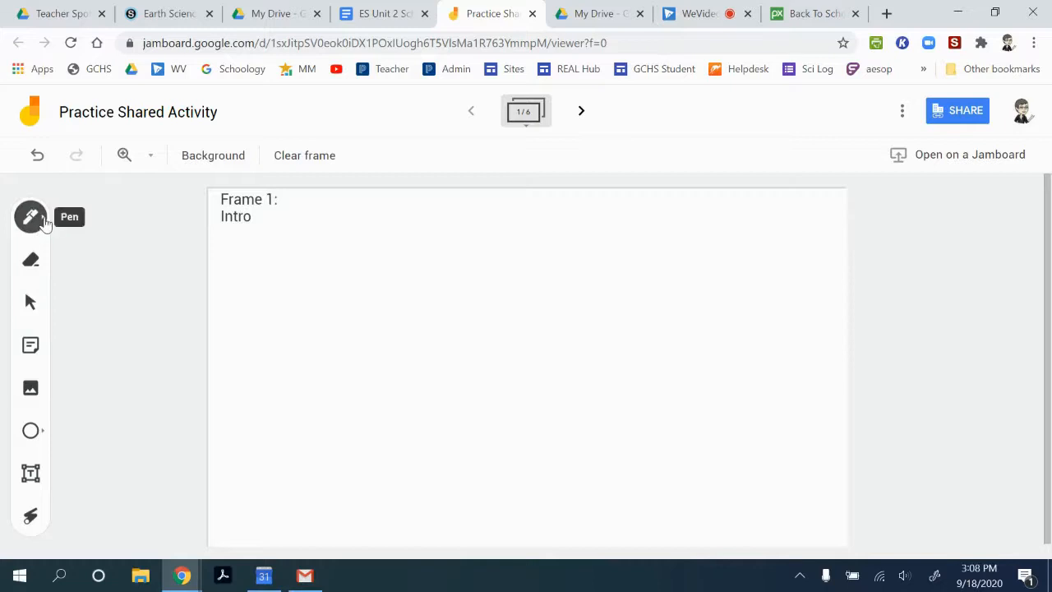
left_click(33, 218)
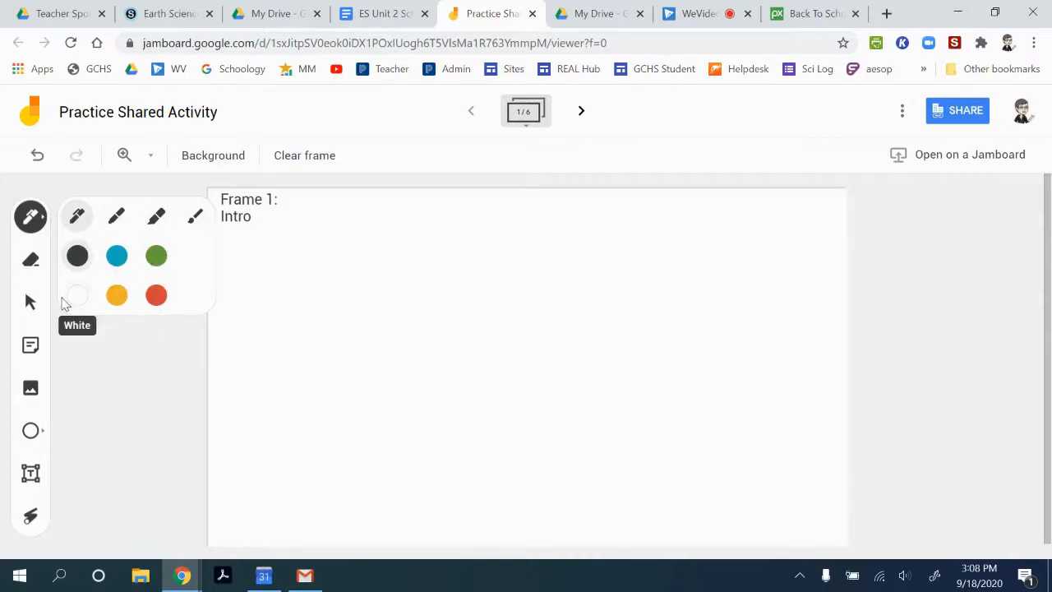
left_click(156, 255)
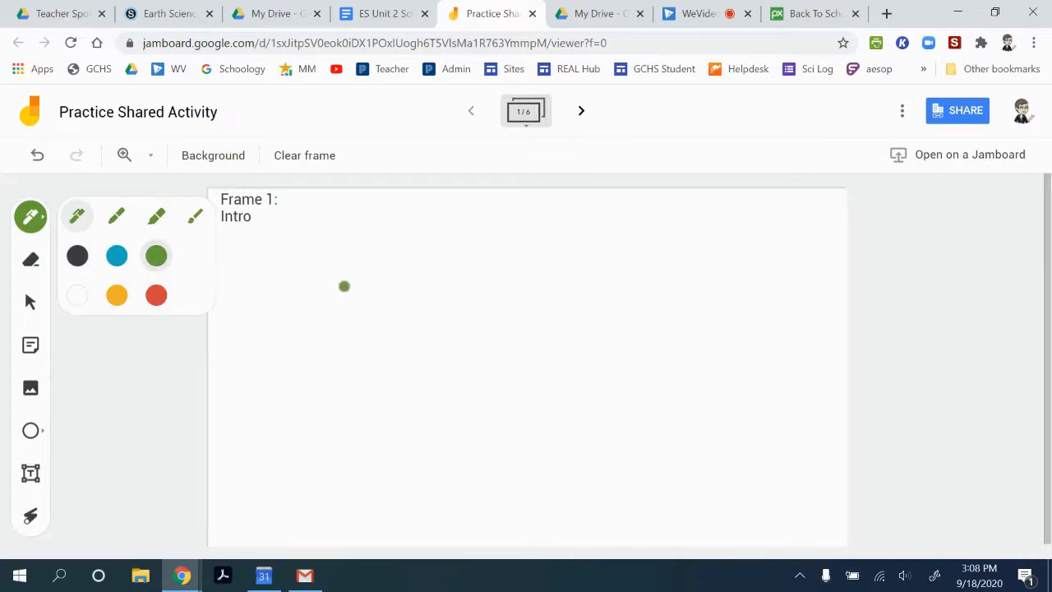
mouse_move(374, 298)
left_mouse_down()
mouse_move(408, 418)
mouse_move(585, 411)
mouse_move(766, 347)
mouse_move(769, 462)
left_mouse_up()
left_click(31, 302)
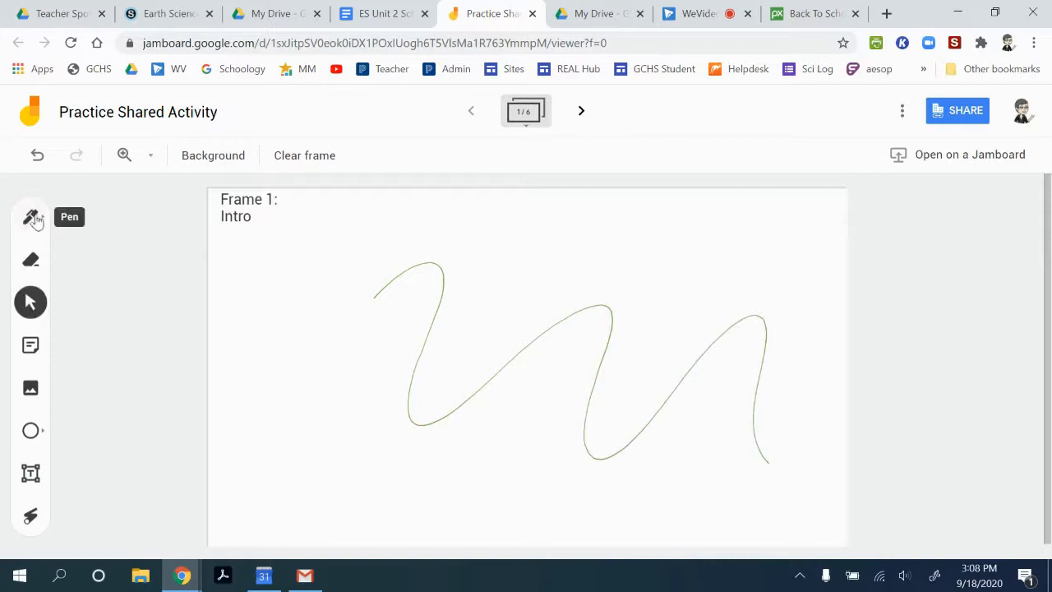
Erase parts of the green line's first curve with the Eraser.
left_click(30, 260)
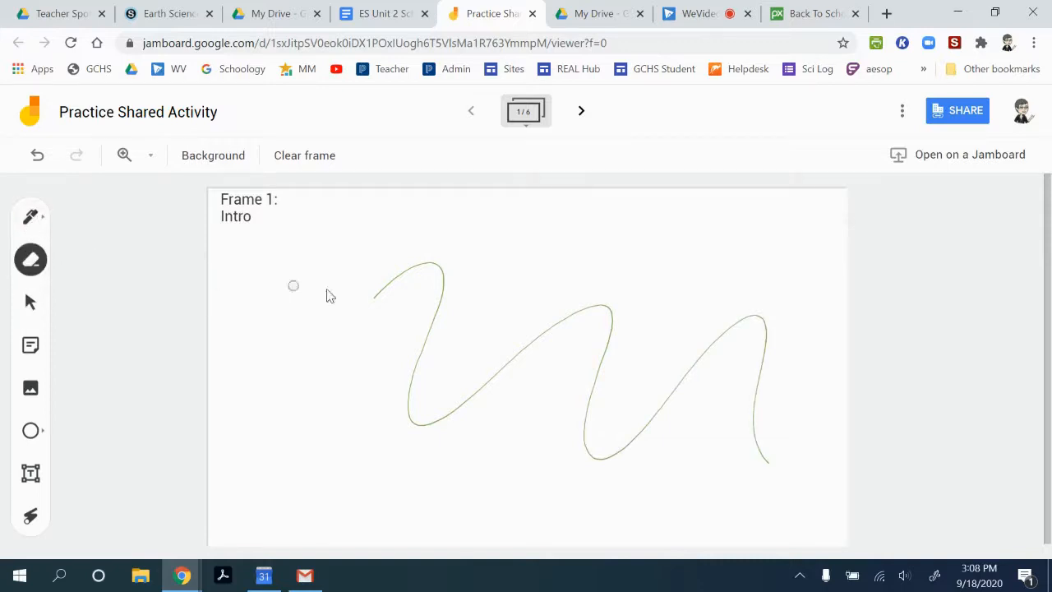
mouse_move(362, 292)
left_mouse_down()
mouse_move(449, 284)
mouse_move(439, 272)
mouse_move(463, 285)
left_mouse_up()
left_click(30, 302)
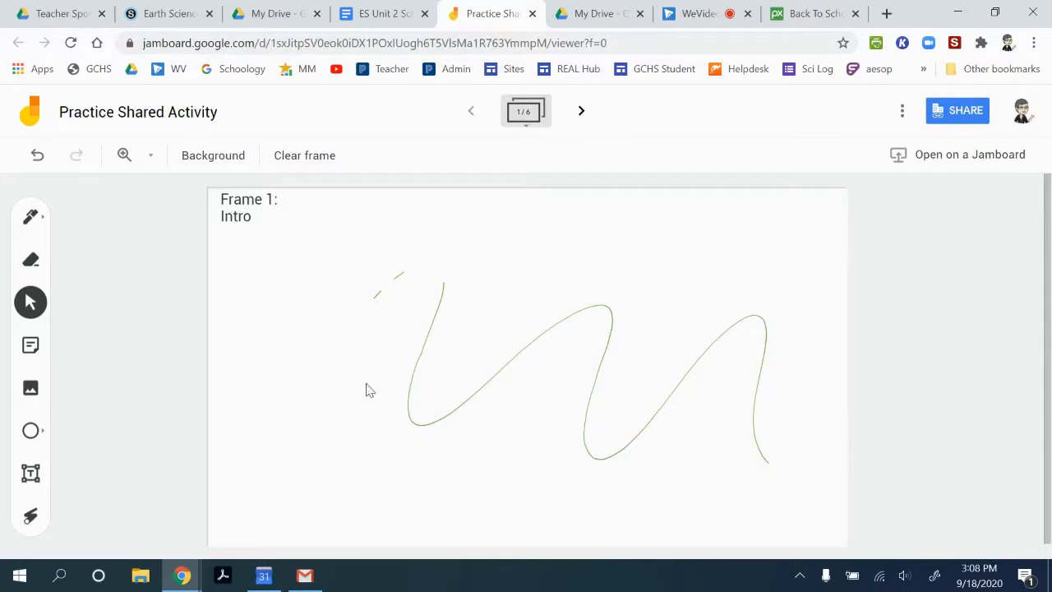
left_click(30, 260)
left_click_drag(363, 302, 426, 272)
Undo the erasures and the green pen stroke.
key("ctrl+z")
key("ctrl+z")
key("ctrl+z")
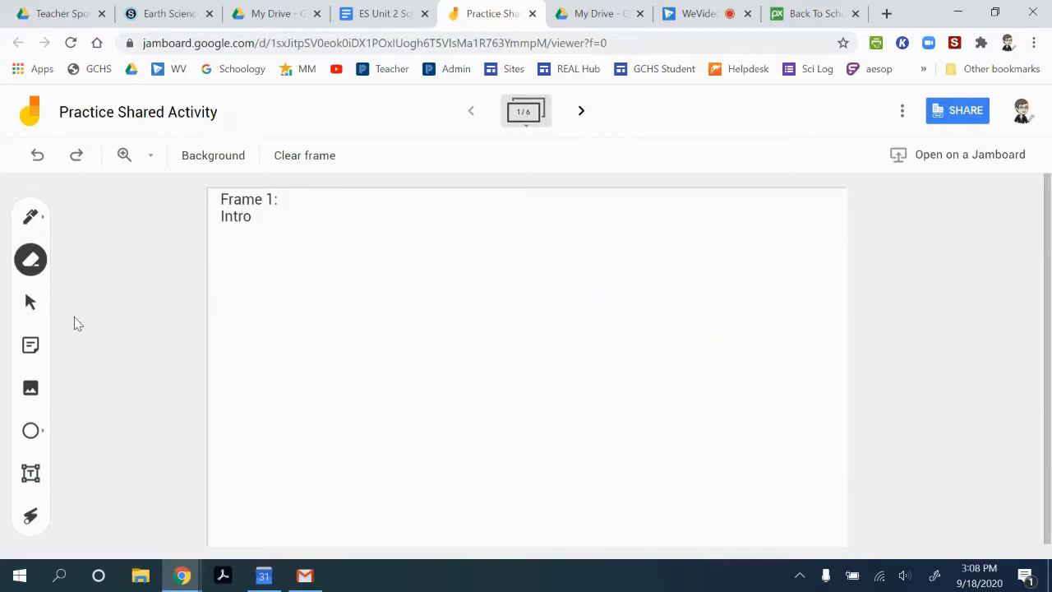
Add a yellow sticky note reading "Practice" to frame 1.
left_click(30, 348)
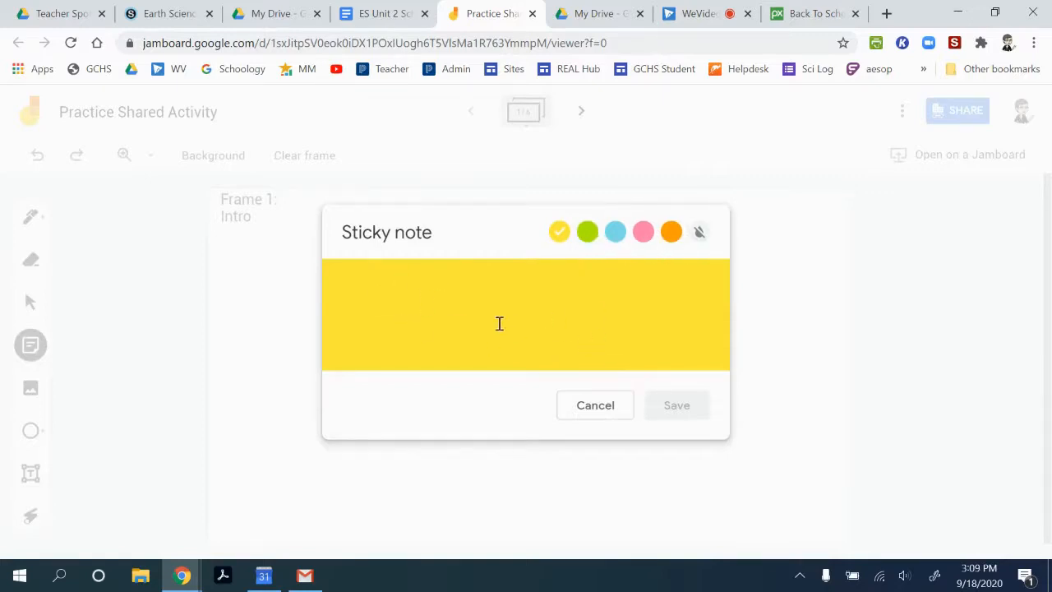
type("Practice")
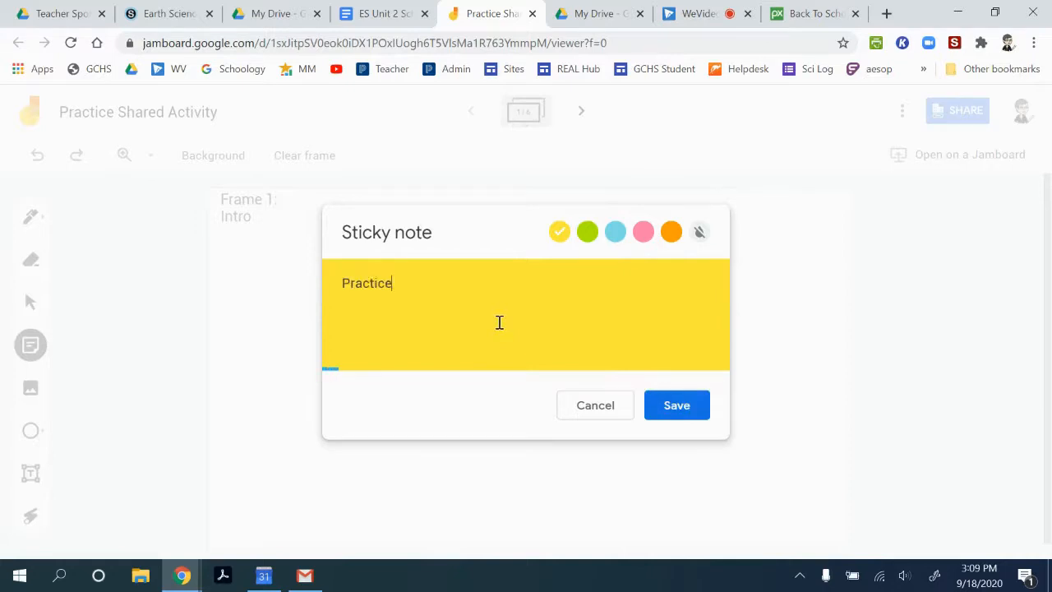
left_click(677, 405)
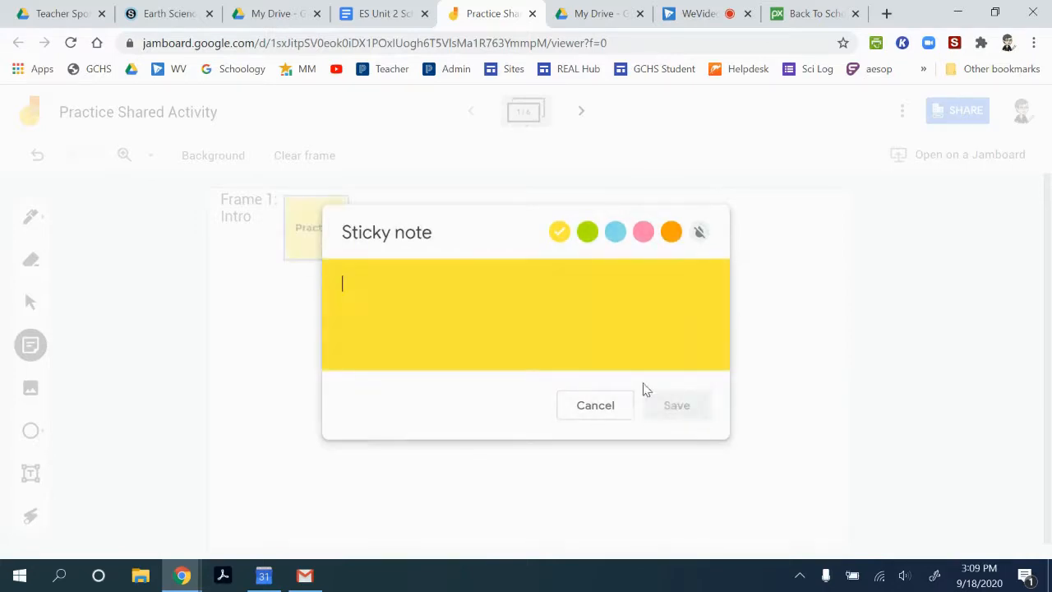
left_click(618, 415)
Enlarge the Practice sticky note and place it just right of the Frame 1 label.
left_click_drag(344, 256, 581, 436)
left_click_drag(566, 374, 902, 355)
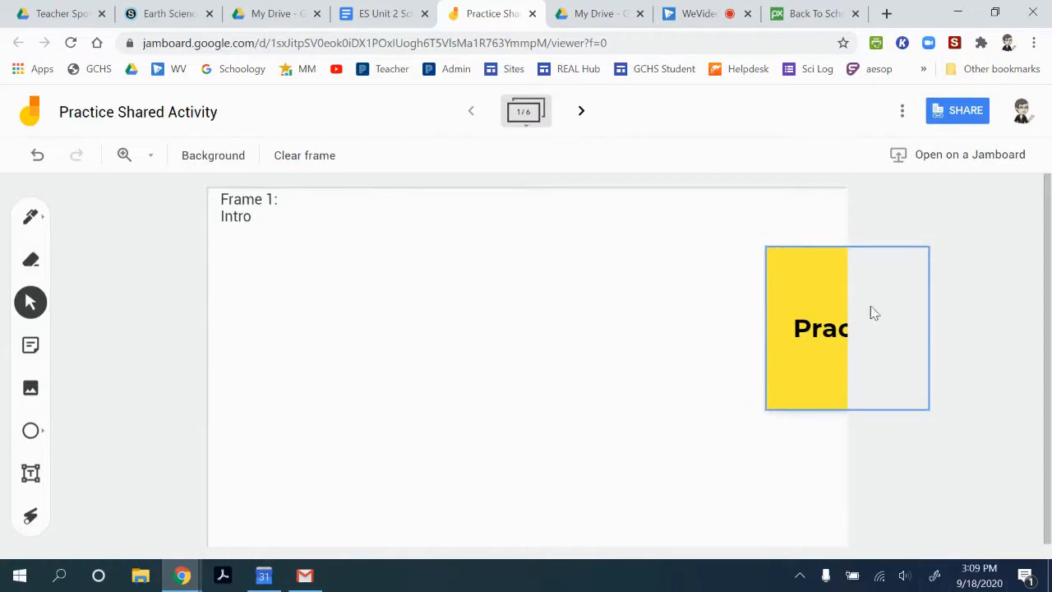
left_click_drag(789, 307, 391, 285)
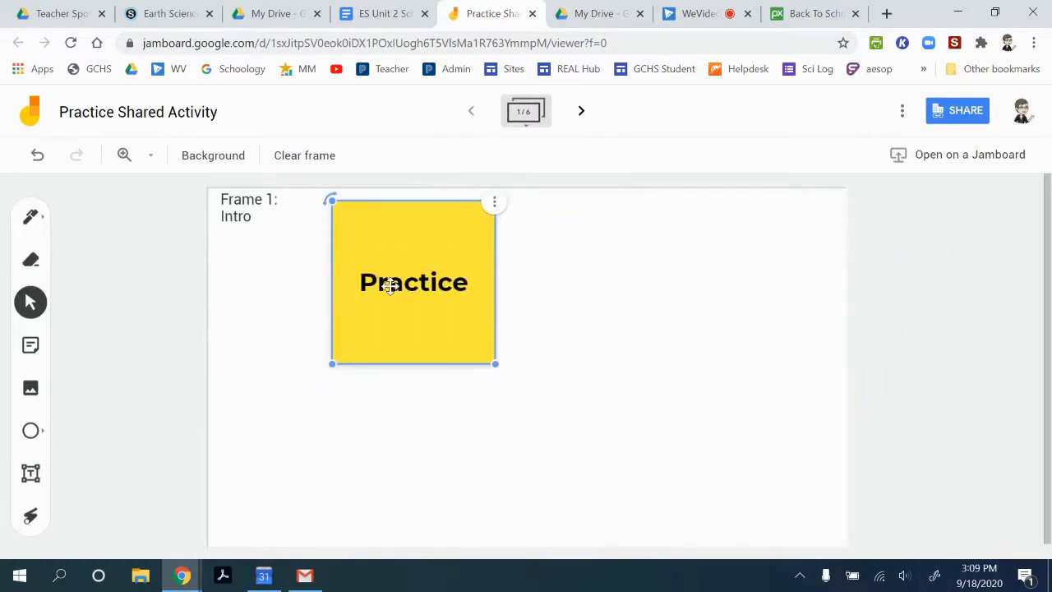
left_click(495, 204)
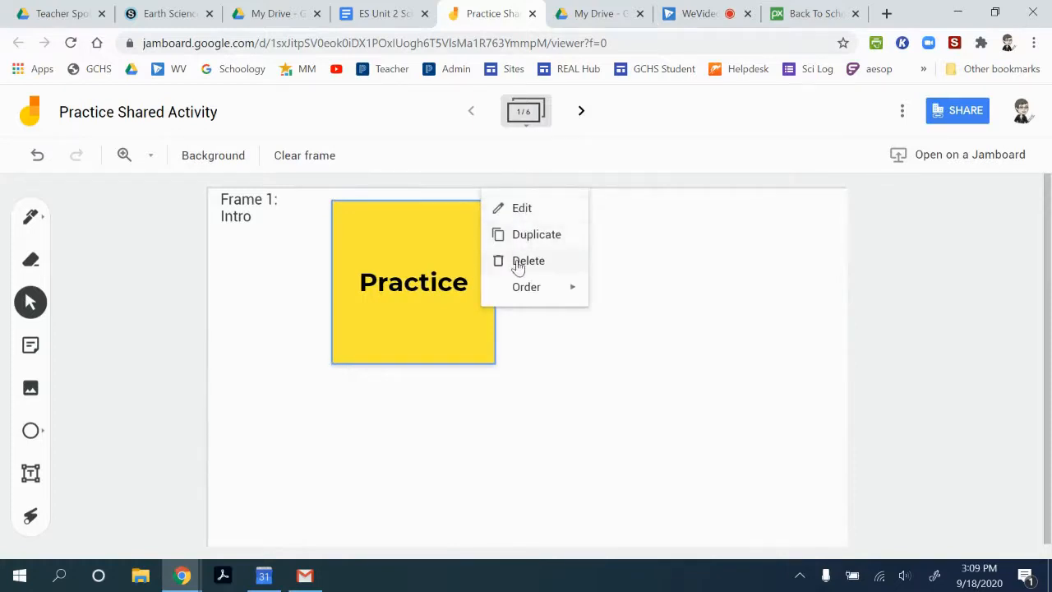
mouse_move(524, 297)
left_click(264, 332)
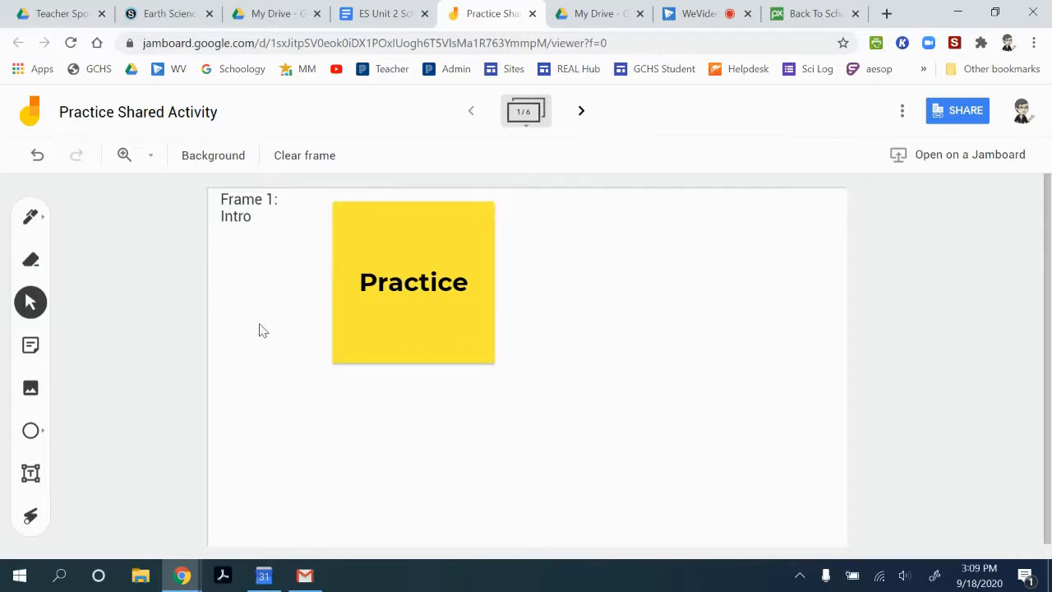
left_click(30, 388)
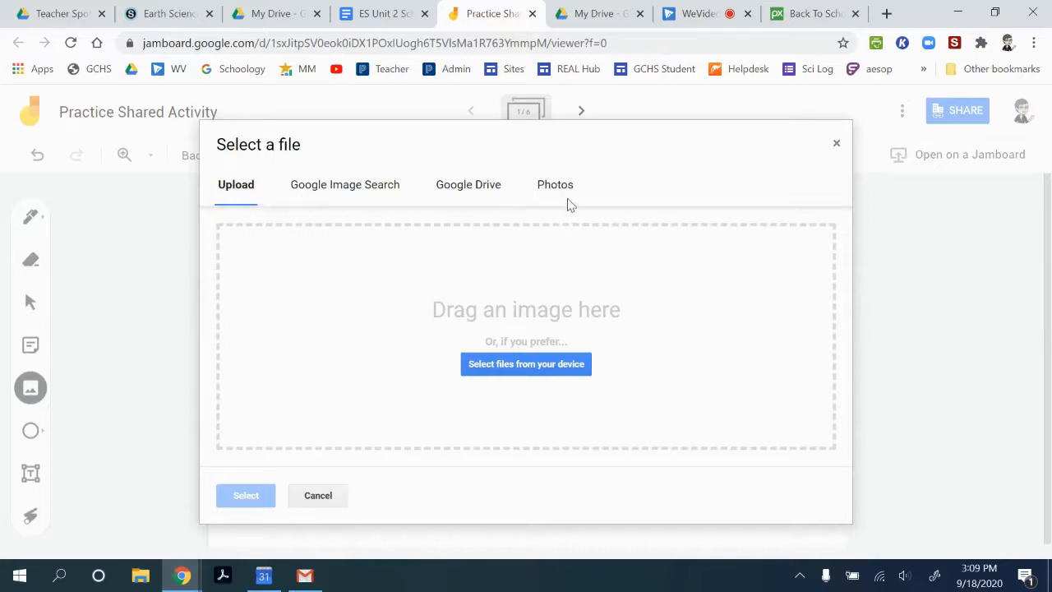
left_click(838, 144)
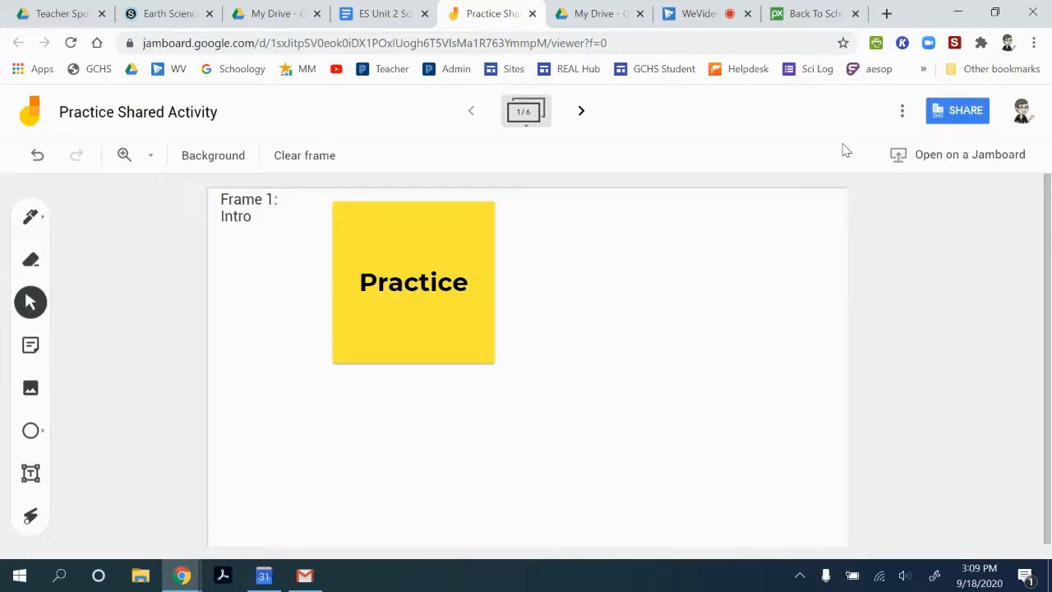
Copy the back-to-school pencils image from the open Pixabay page and paste it onto frame 1 of the Jamboard.
left_click(829, 16)
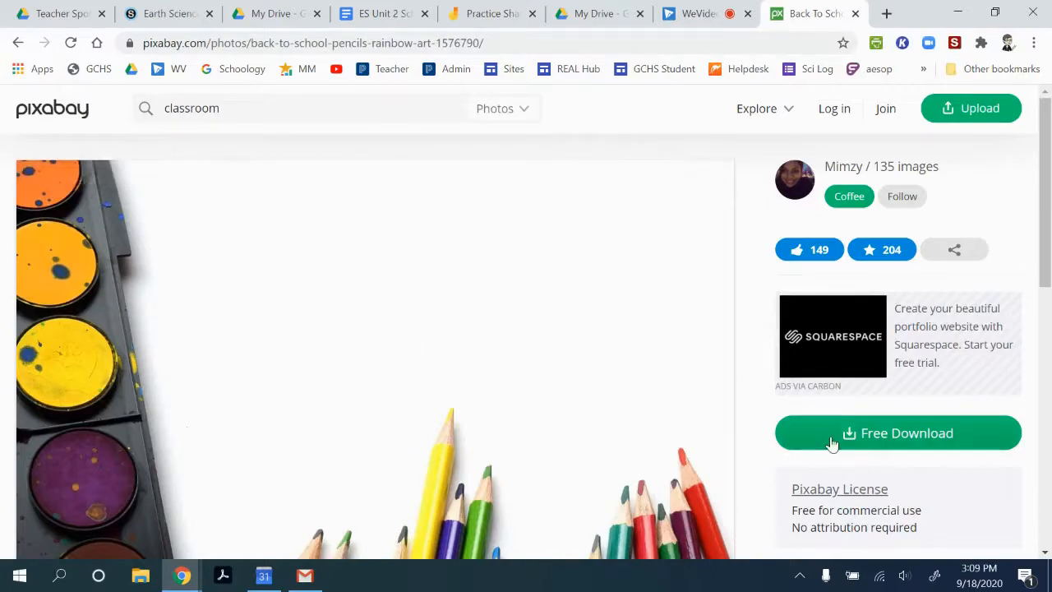
right_click(274, 288)
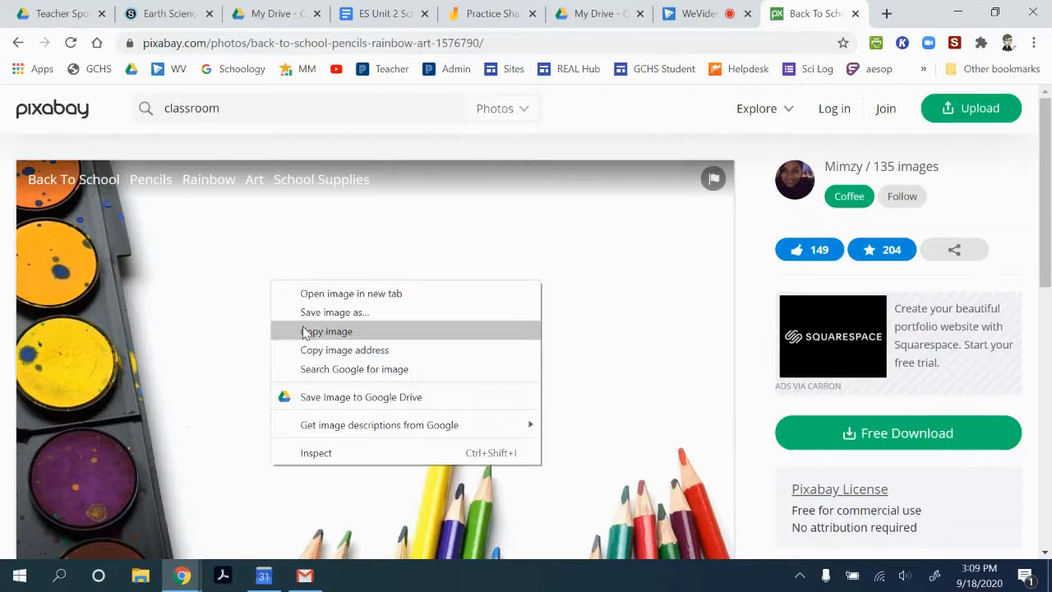
left_click(306, 331)
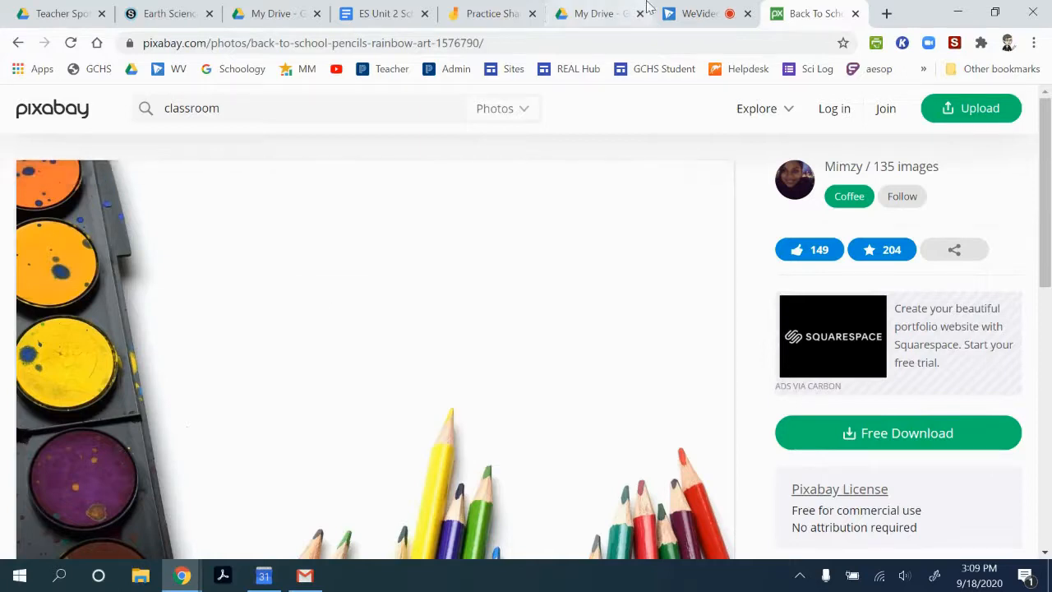
left_click(483, 13)
key("ctrl+v")
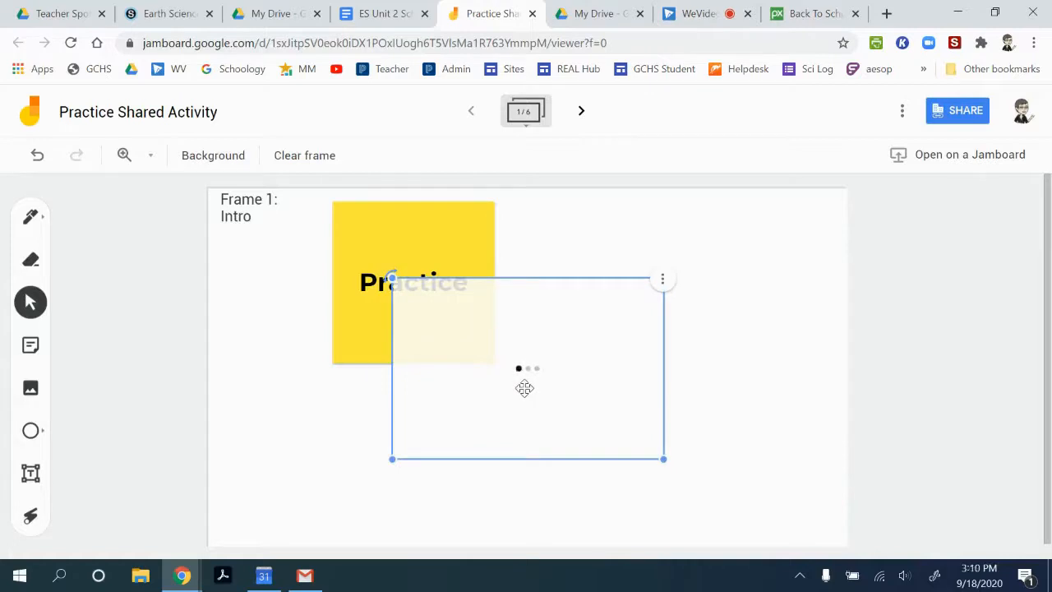
Move the pencils image to the right of the sticky note and enlarge it so it overlaps the note.
left_click_drag(512, 387, 655, 362)
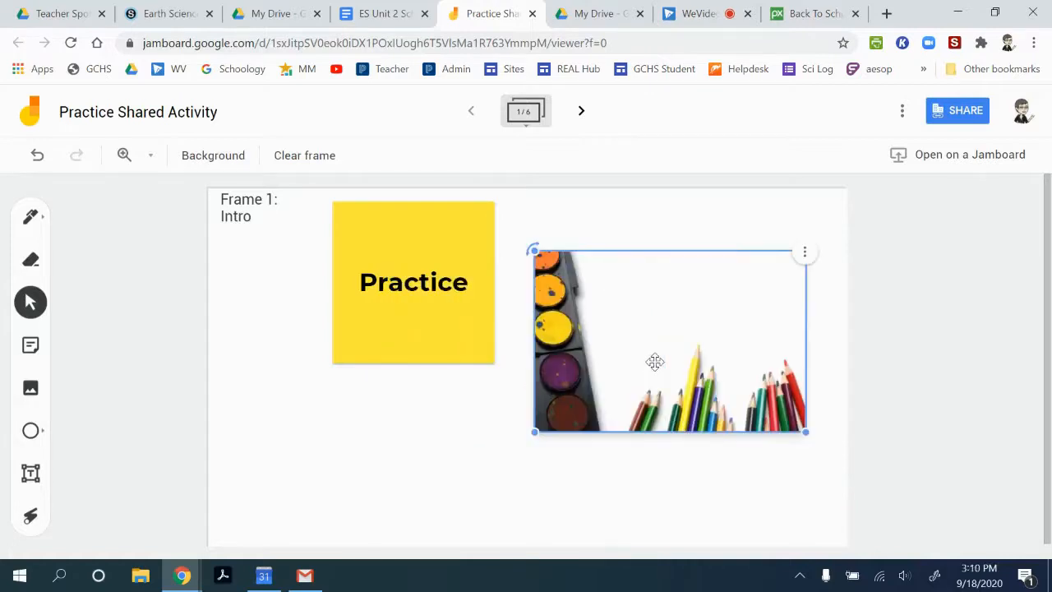
left_click_drag(535, 432, 435, 499)
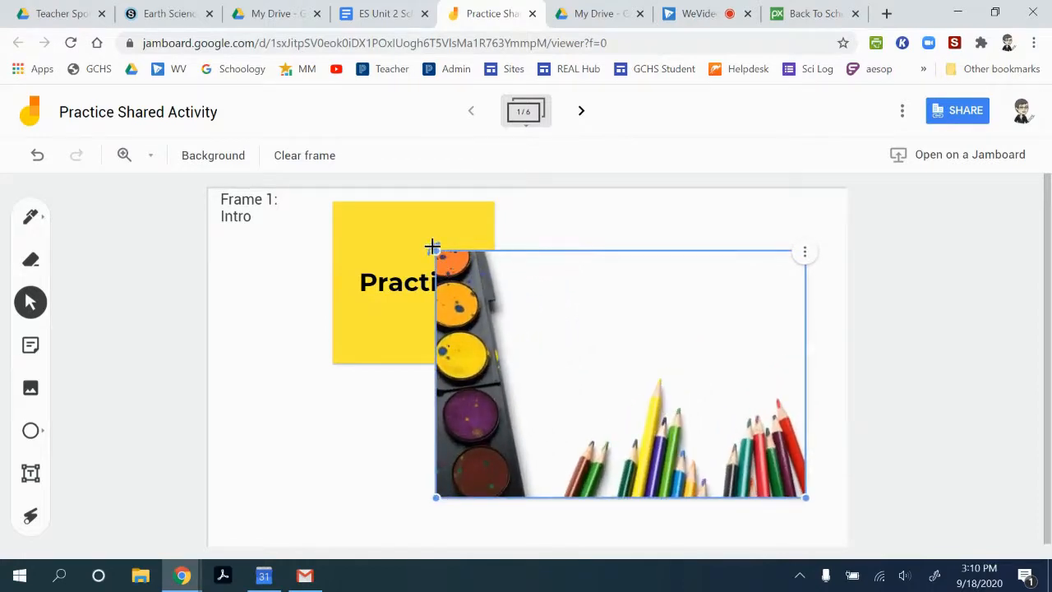
mouse_move(433, 247)
left_mouse_down()
mouse_move(567, 247)
mouse_move(691, 274)
mouse_move(399, 273)
mouse_move(496, 248)
mouse_move(437, 257)
left_mouse_up()
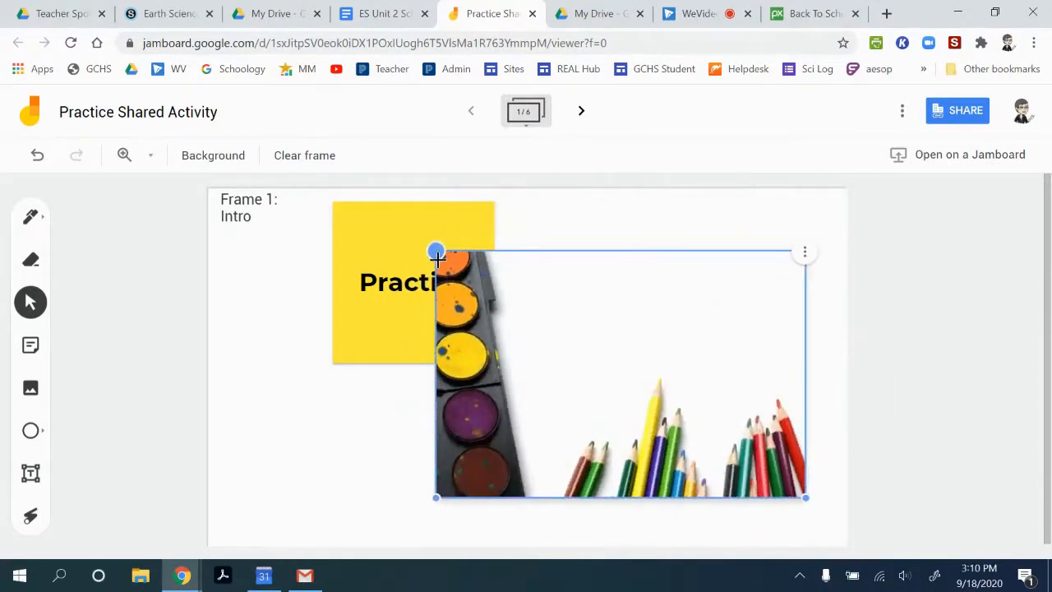
Send the pencils image backward, behind the Practice sticky note.
left_click(802, 255)
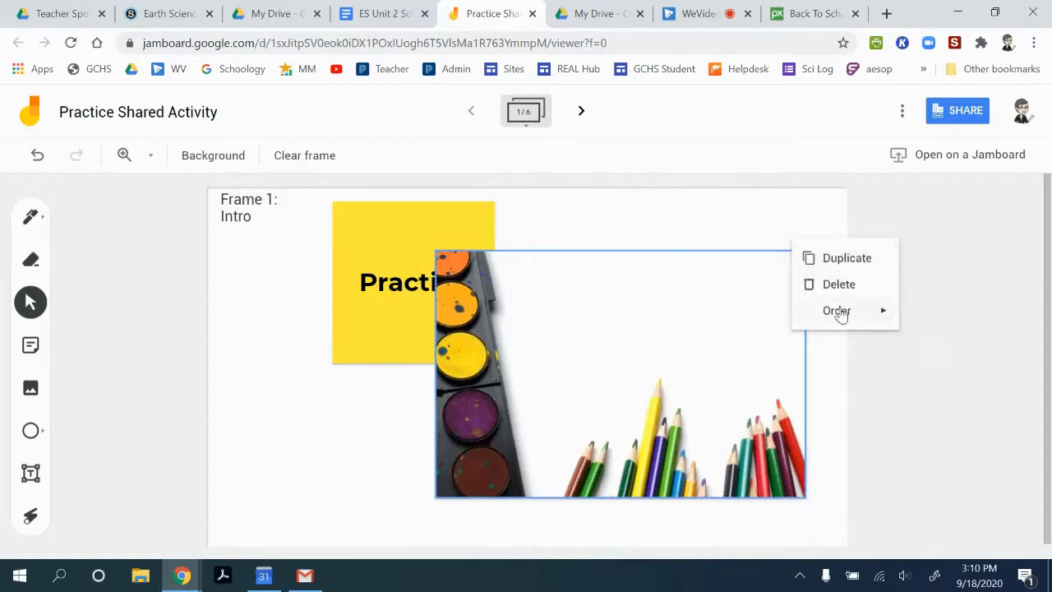
mouse_move(840, 316)
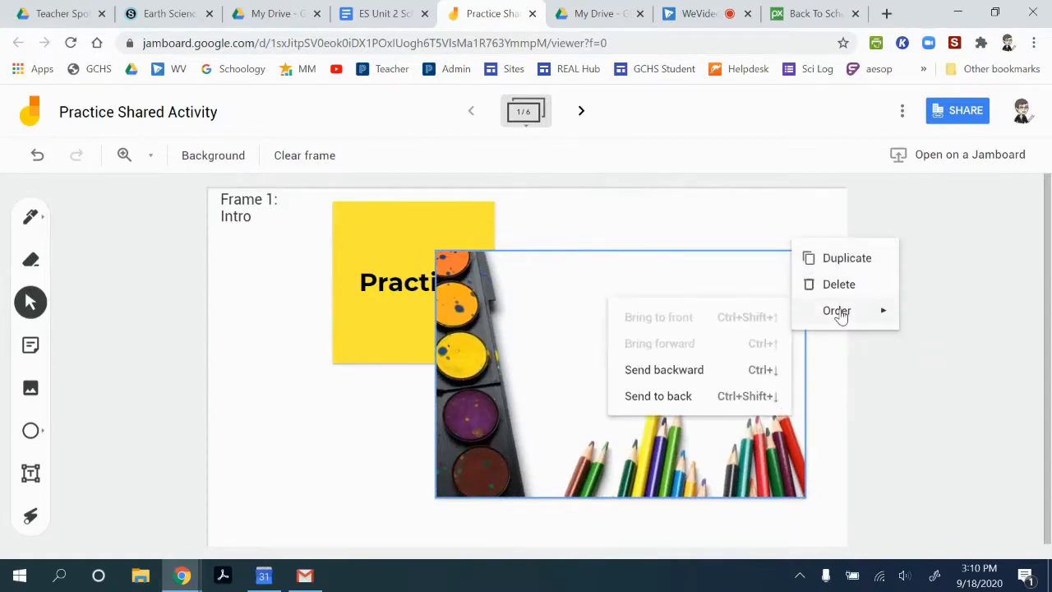
left_click(735, 371)
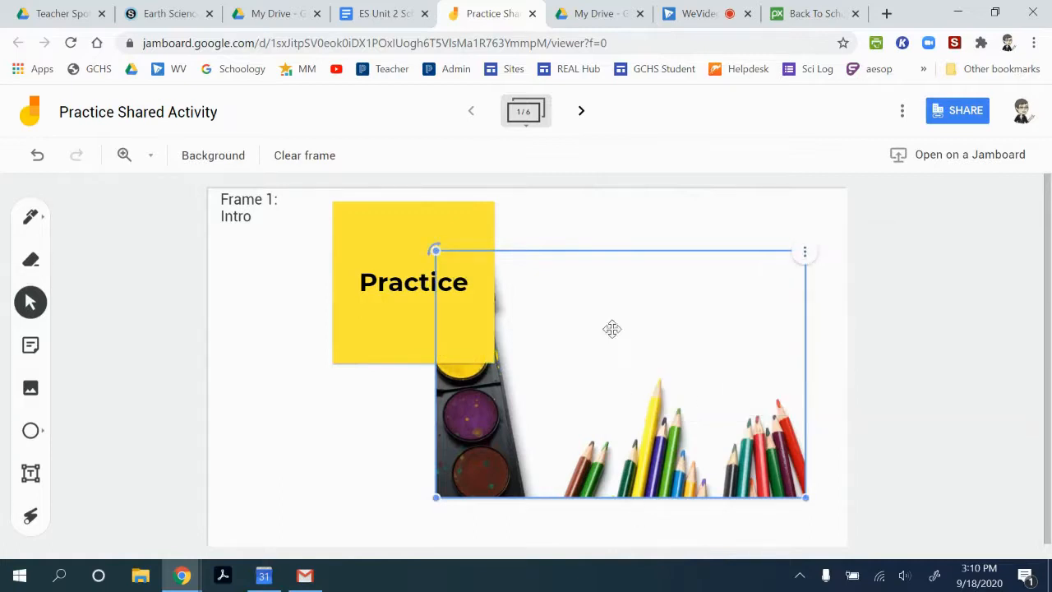
Activate the Circle shape tool.
left_click(43, 435)
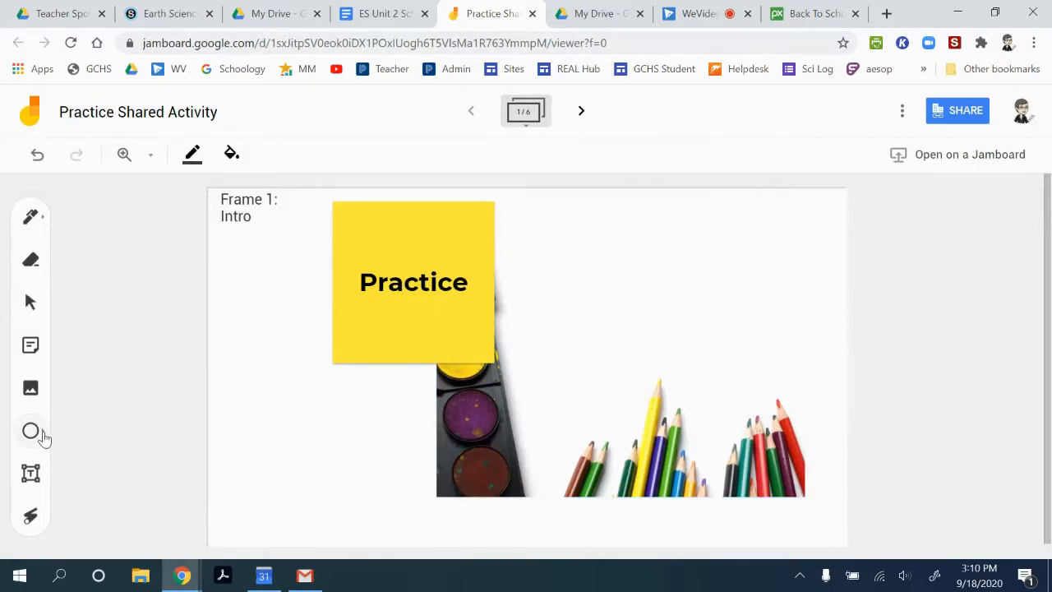